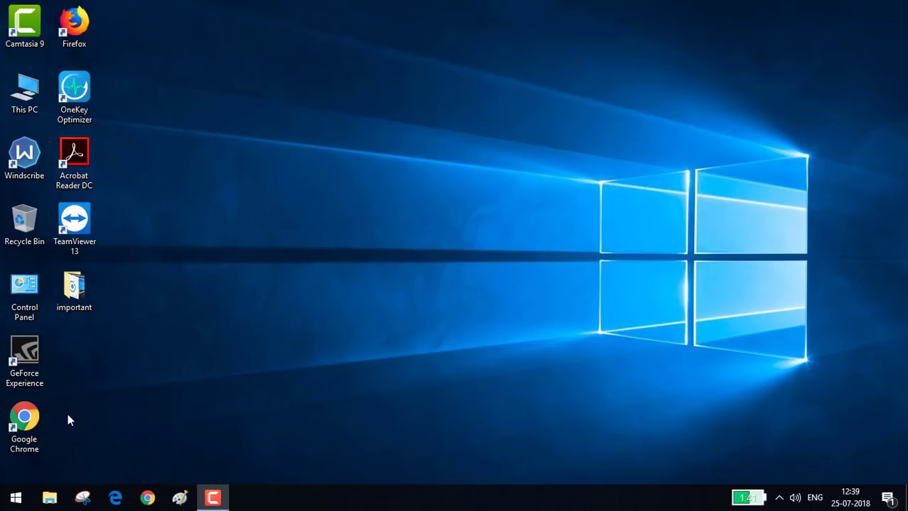
pyautogui.click(9, 504)
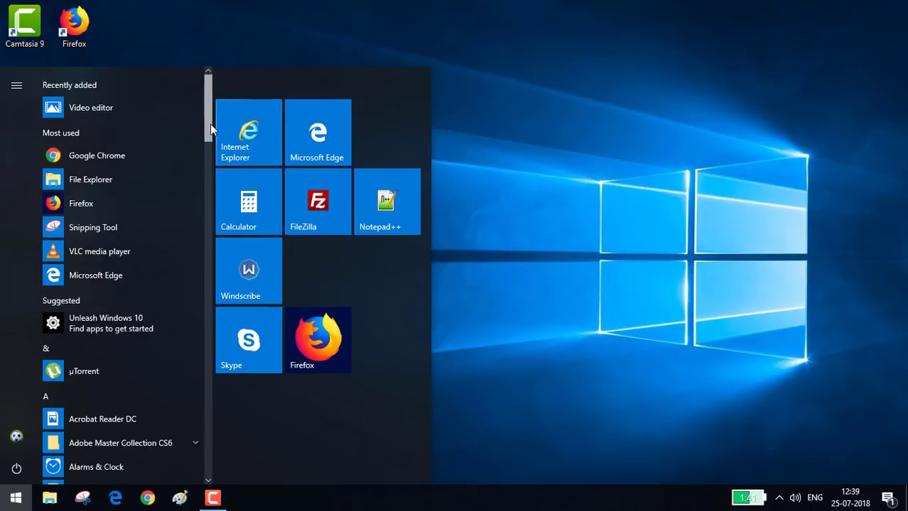
pyautogui.scroll(-1, 210, 124)
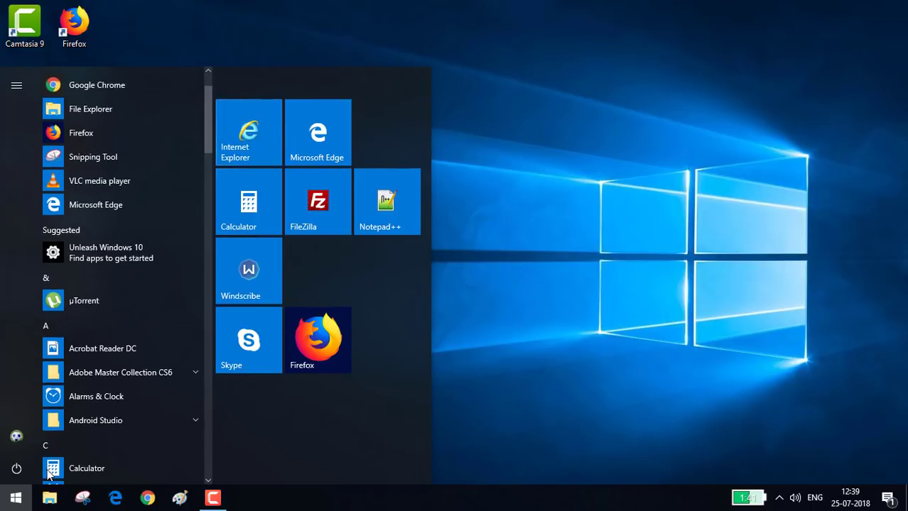
pyautogui.click(4, 503)
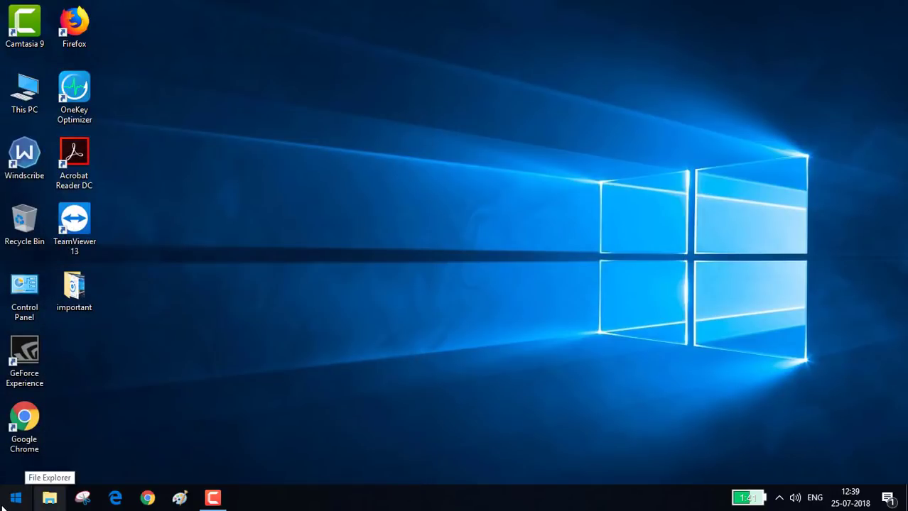
# Launch Snipping Tool from the Windows Accessories group of the installed apps and close it again.
pyautogui.click(4, 503)
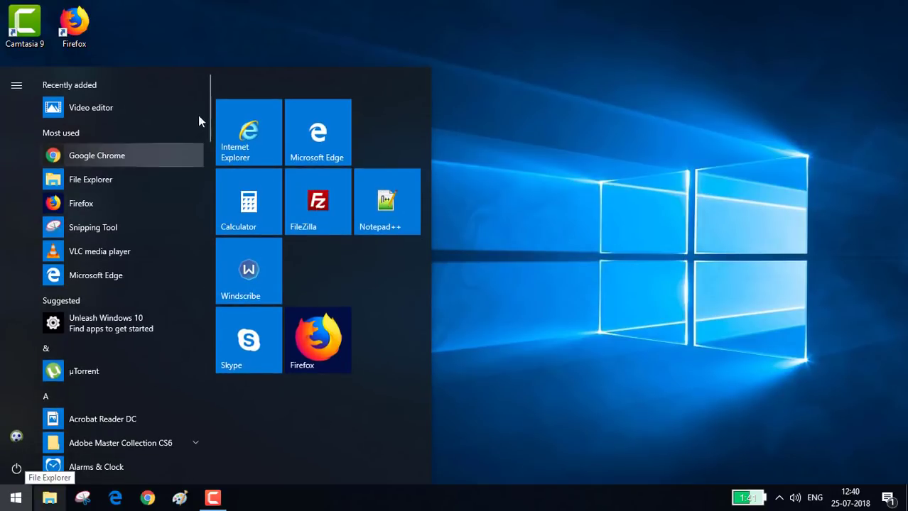
pyautogui.moveTo(211, 101); pyautogui.dragTo(218, 413)
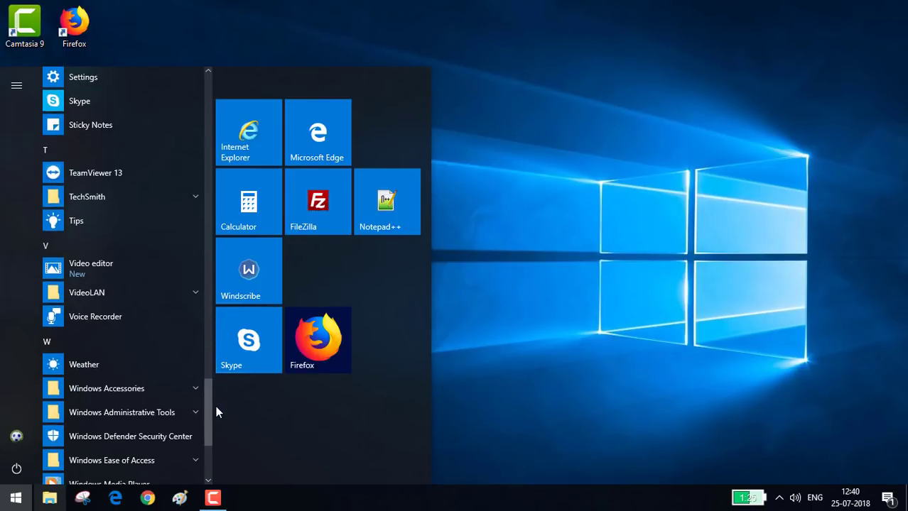
pyautogui.click(177, 390)
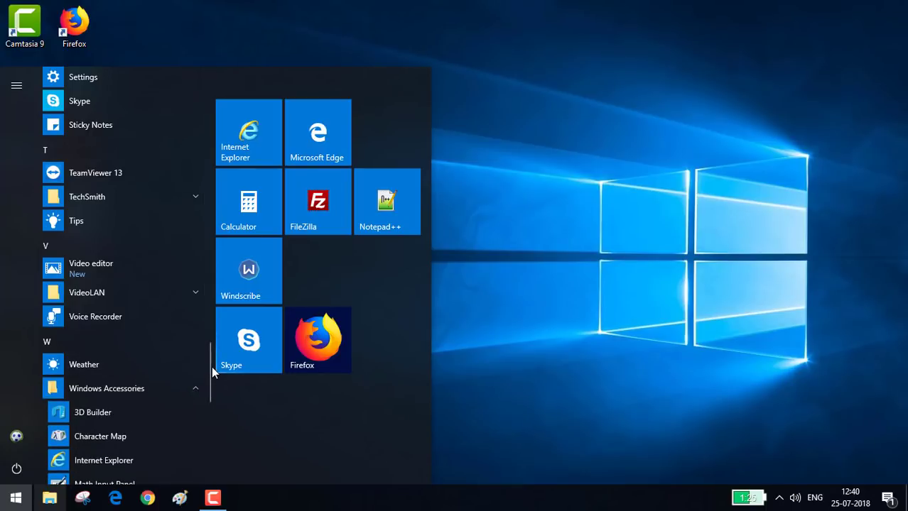
pyautogui.moveTo(210, 367); pyautogui.dragTo(210, 408)
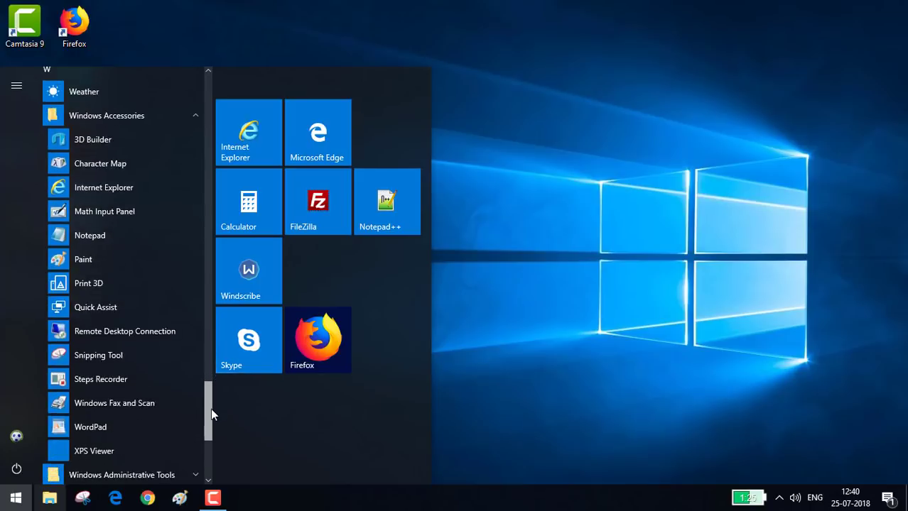
pyautogui.click(133, 338)
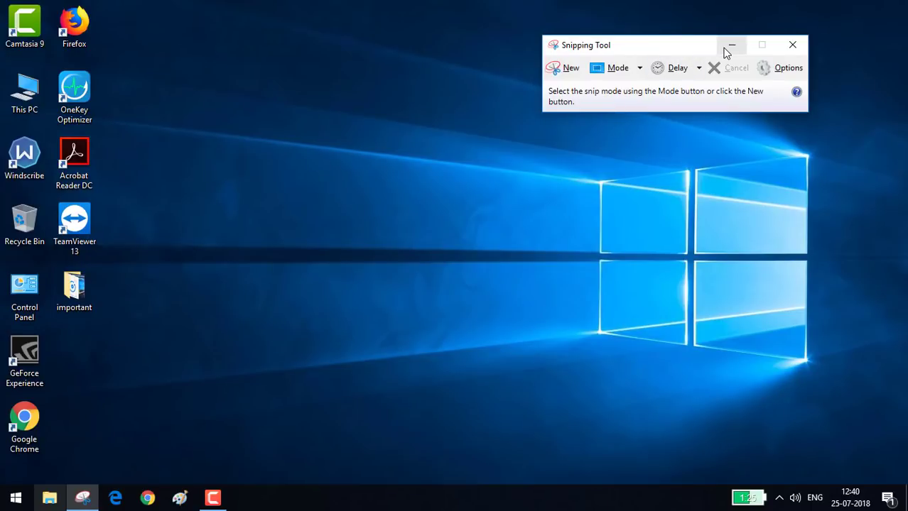
pyautogui.click(793, 46)
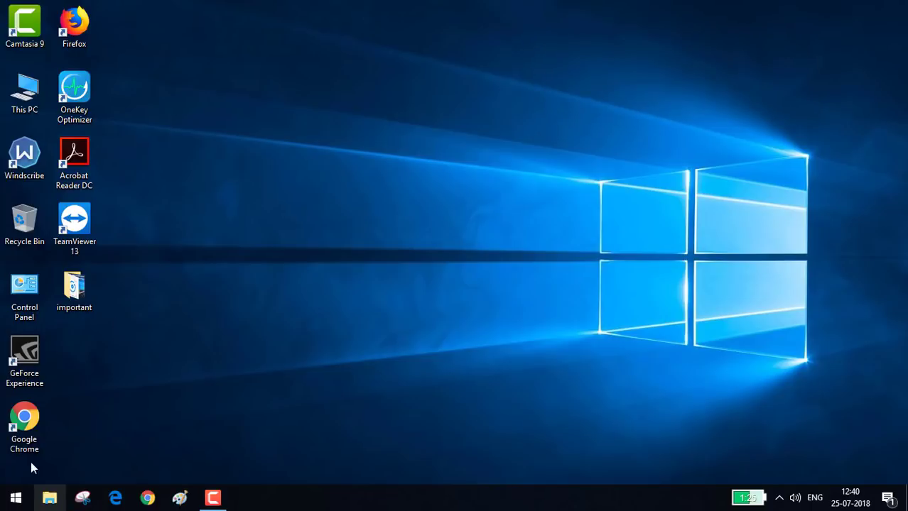
# Launch Snipping Tool by running the command snippingtool from the Run dialog.
pyautogui.rightClick(10, 500)
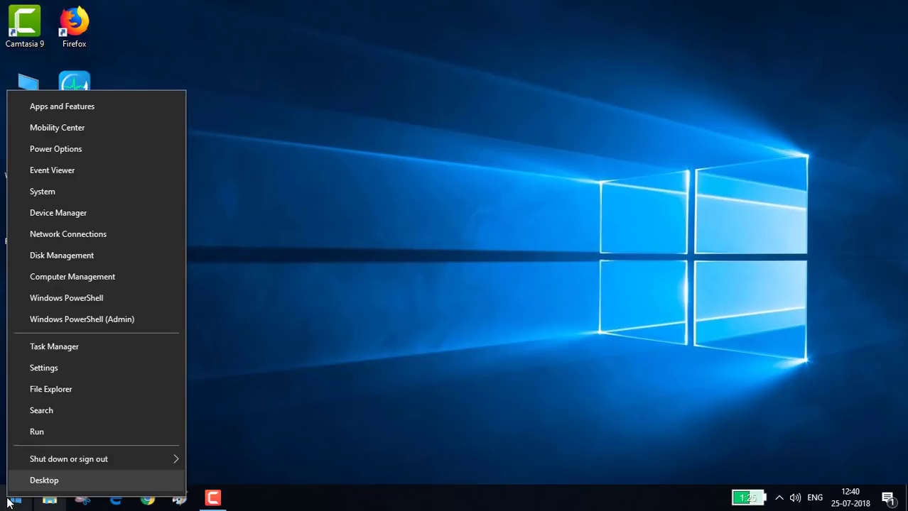
pyautogui.click(38, 436)
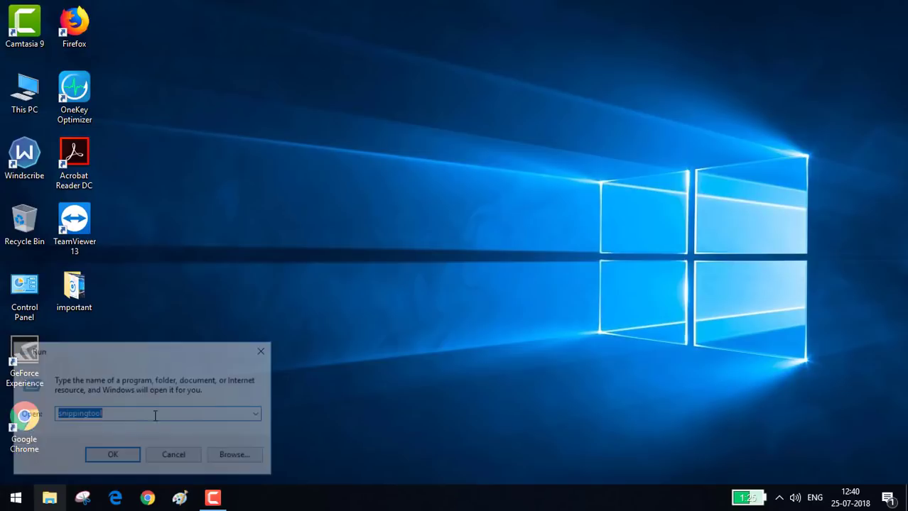
pyautogui.click(143, 414)
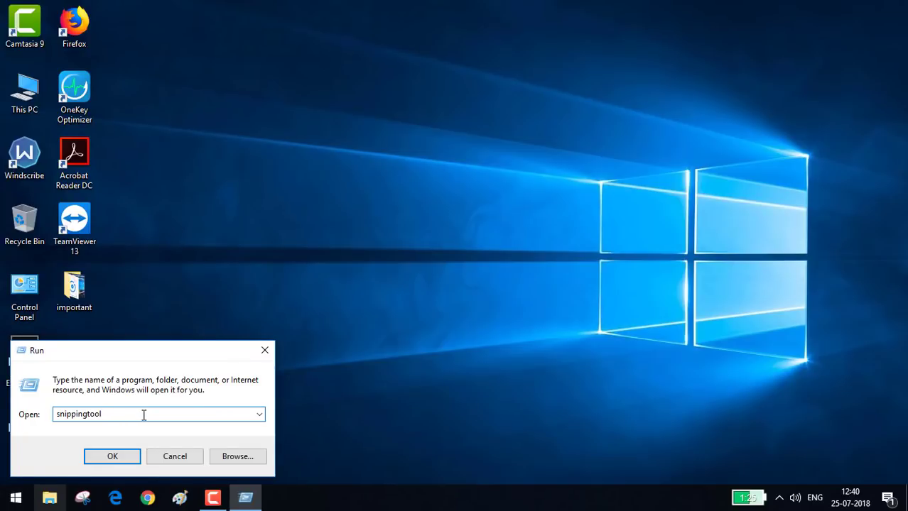
pyautogui.moveTo(101, 419); pyautogui.dragTo(49, 423)
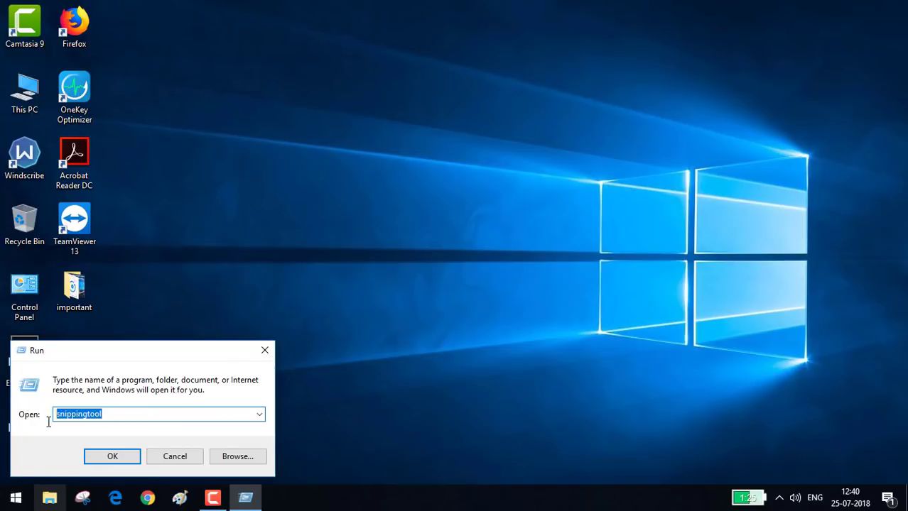
pyautogui.click(92, 456)
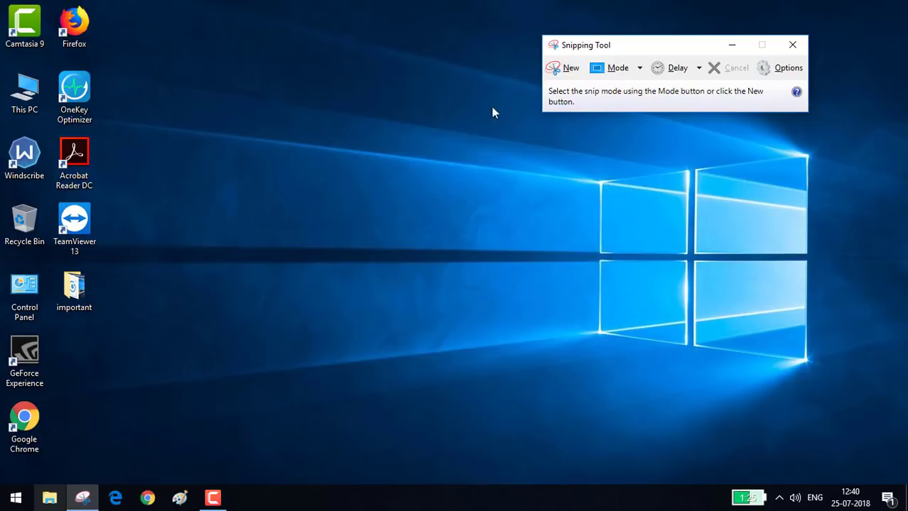
# Capture the whole desktop as a full-screen snip and look over the captured image.
pyautogui.click(641, 71)
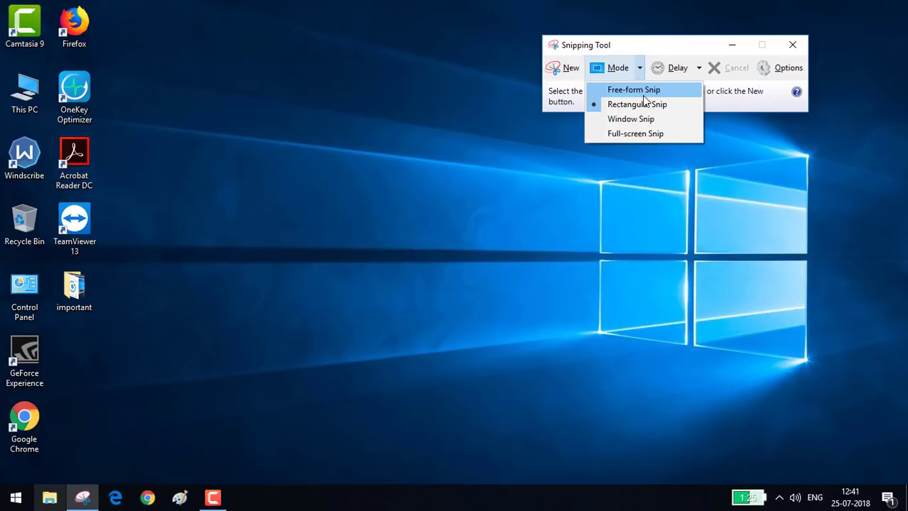
pyautogui.click(617, 136)
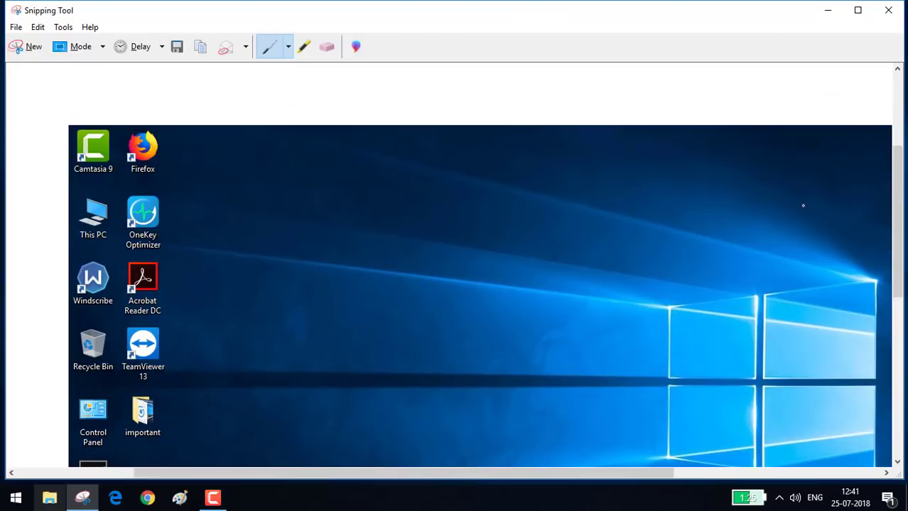
pyautogui.moveTo(899, 172); pyautogui.dragTo(901, 233)
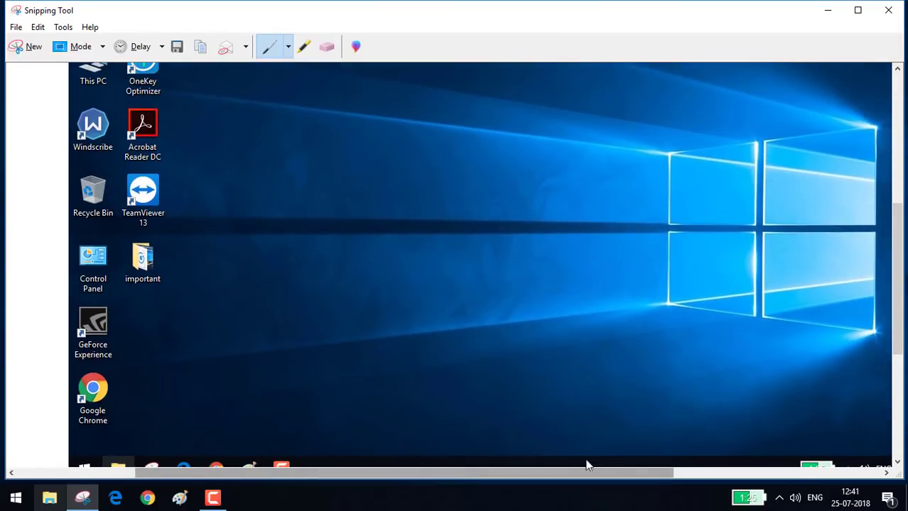
pyautogui.moveTo(587, 465); pyautogui.dragTo(391, 470)
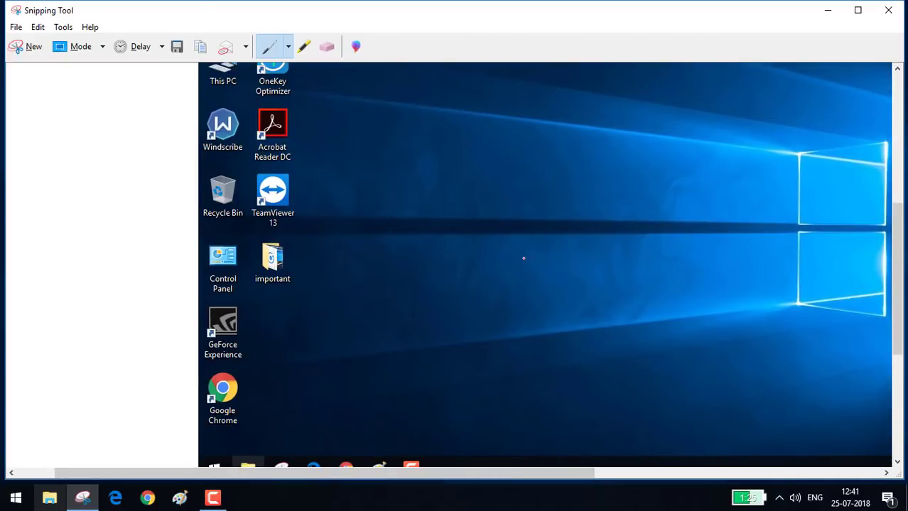
# Open the Save As dialog for the full-screen snip and cancel it.
pyautogui.click(15, 27)
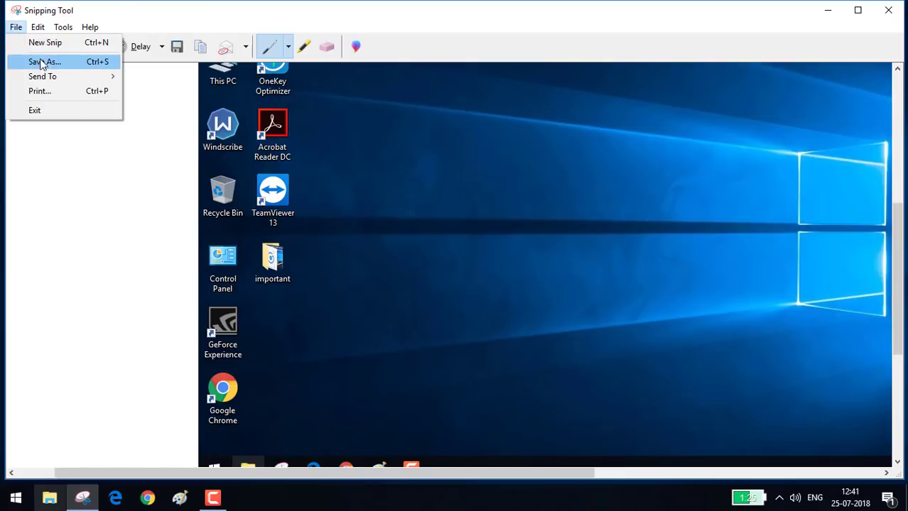
pyautogui.click(43, 64)
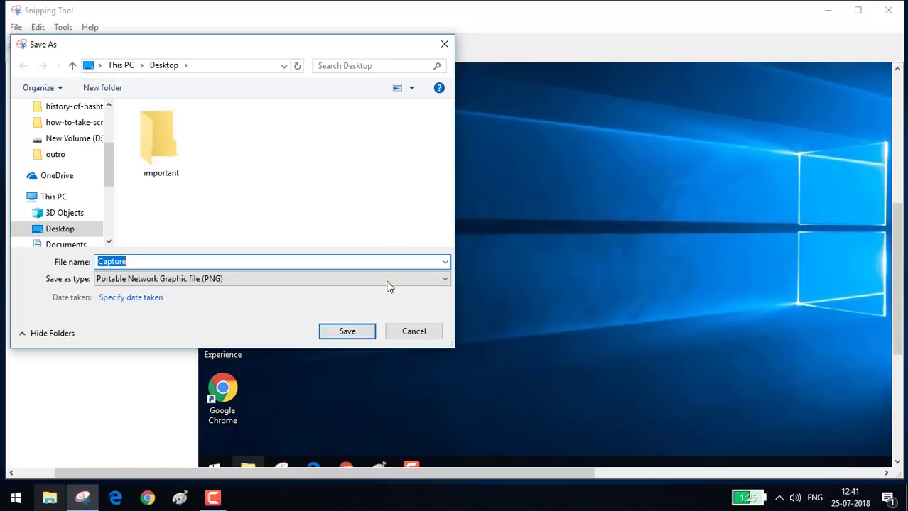
pyautogui.click(426, 330)
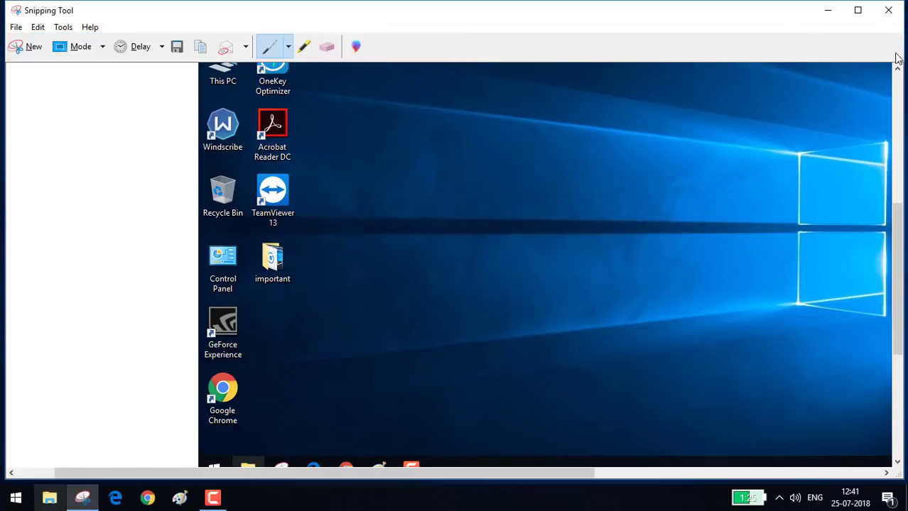
# Close Snipping Tool without saving the snip and relaunch it by running snippingtool from the Run dialog.
pyautogui.click(888, 10)
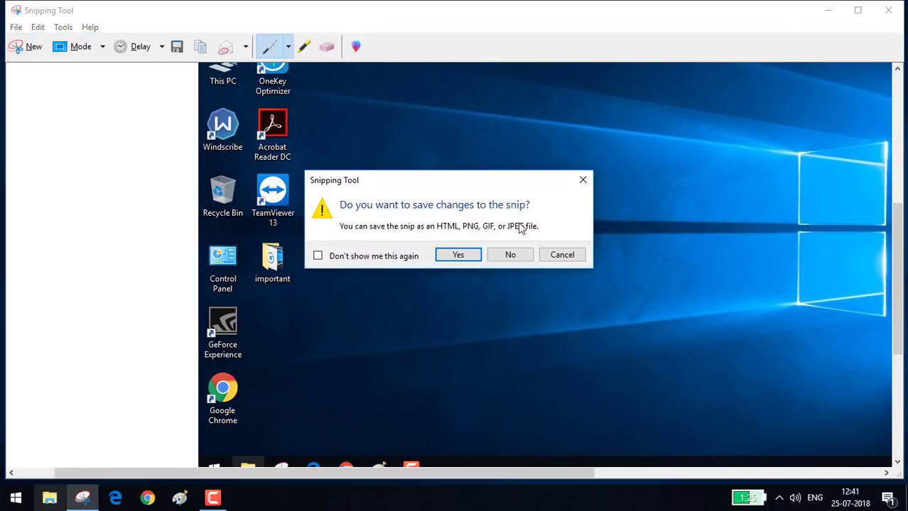
pyautogui.click(510, 255)
pyautogui.rightClick(16, 497)
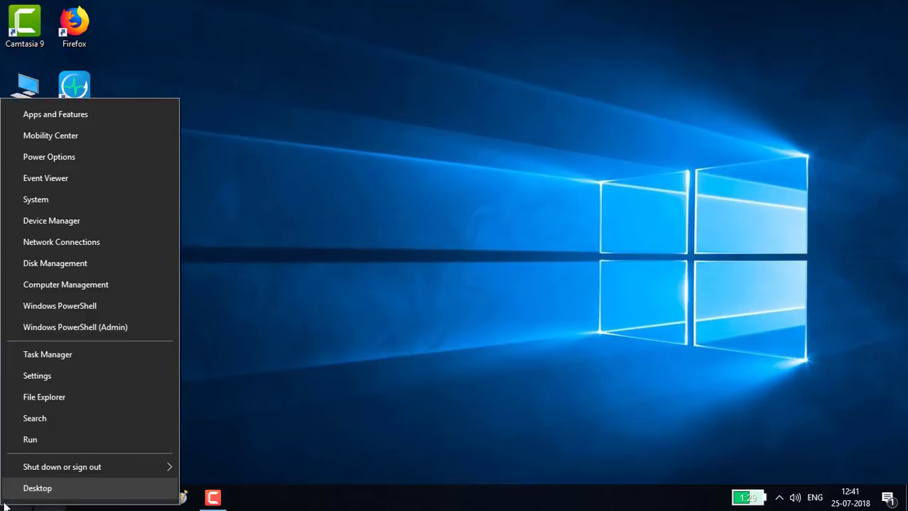
pyautogui.click(25, 442)
pyautogui.click(101, 462)
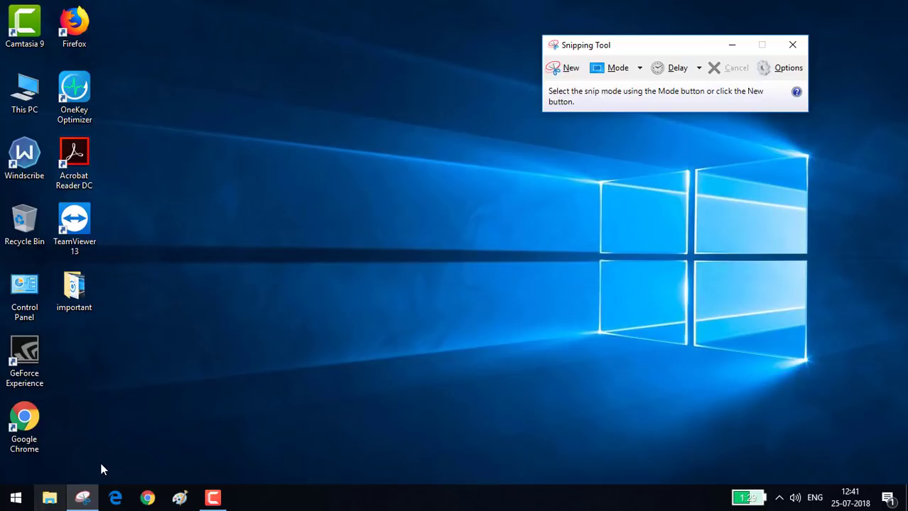
# Capture a free-form snip around the desktop icons from This PC and OneKey Optimizer down to Control Panel and important.
pyautogui.moveTo(639, 52); pyautogui.dragTo(517, 79)
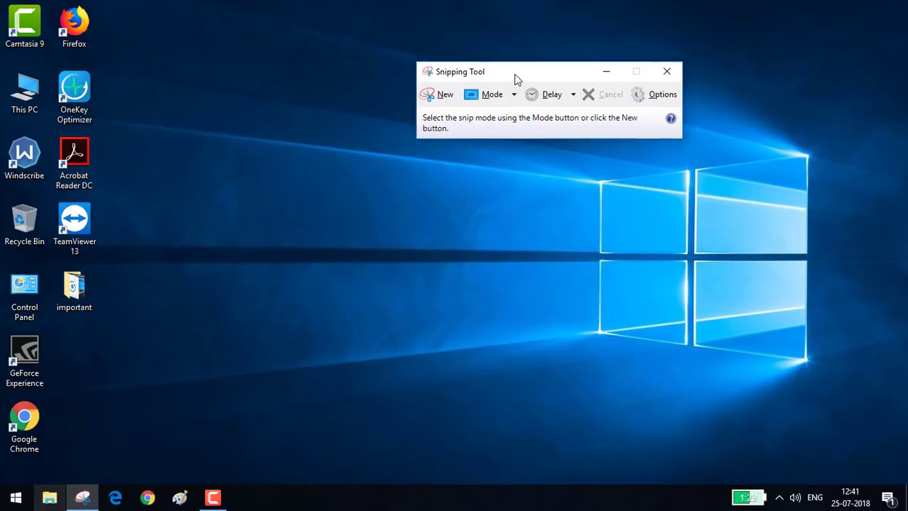
pyautogui.click(436, 100)
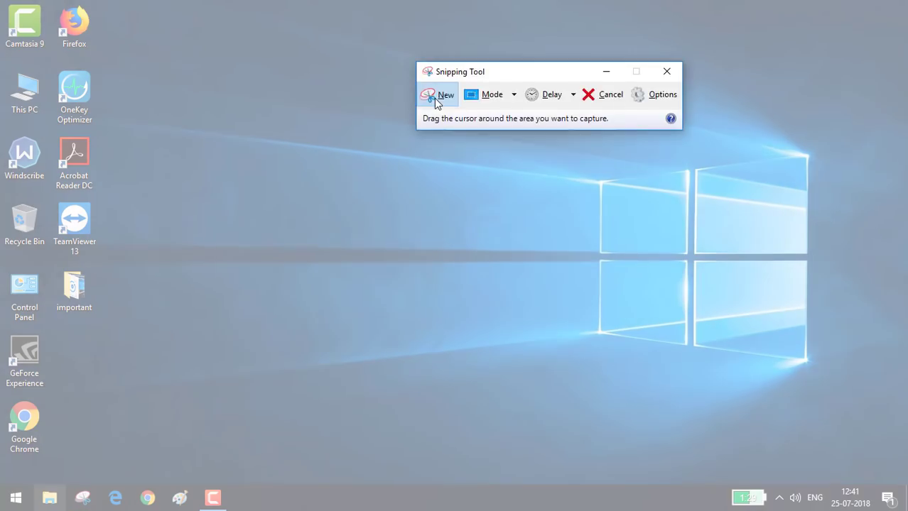
pyautogui.click(515, 99)
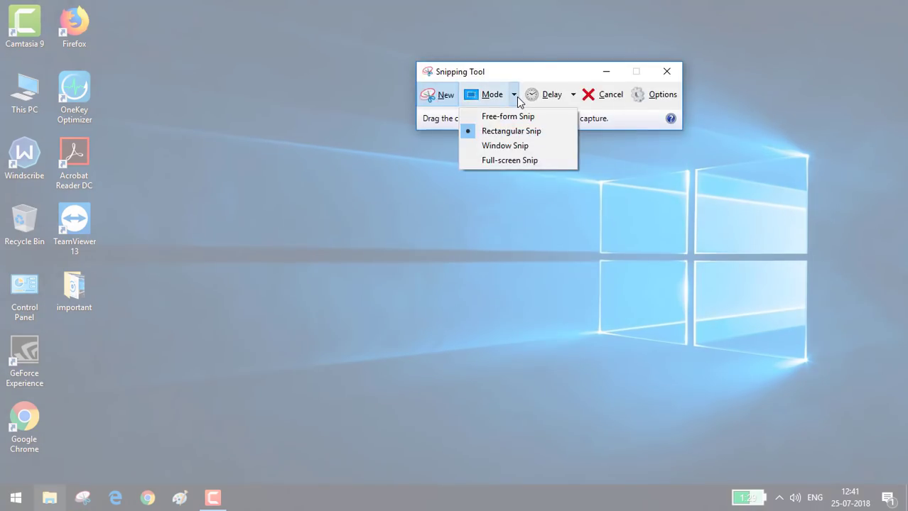
pyautogui.click(506, 116)
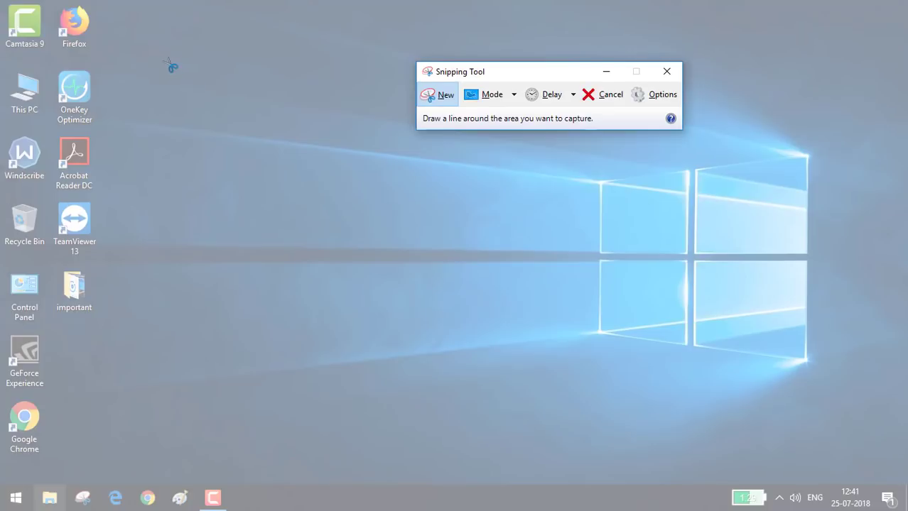
pyautogui.moveTo(131, 65)
pyautogui.mouseDown()
pyautogui.moveTo(110, 304)
pyautogui.moveTo(101, 319)
pyautogui.moveTo(32, 334)
pyautogui.moveTo(10, 323)
pyautogui.moveTo(4, 71)
pyautogui.moveTo(72, 55)
pyautogui.moveTo(131, 66)
pyautogui.mouseUp()
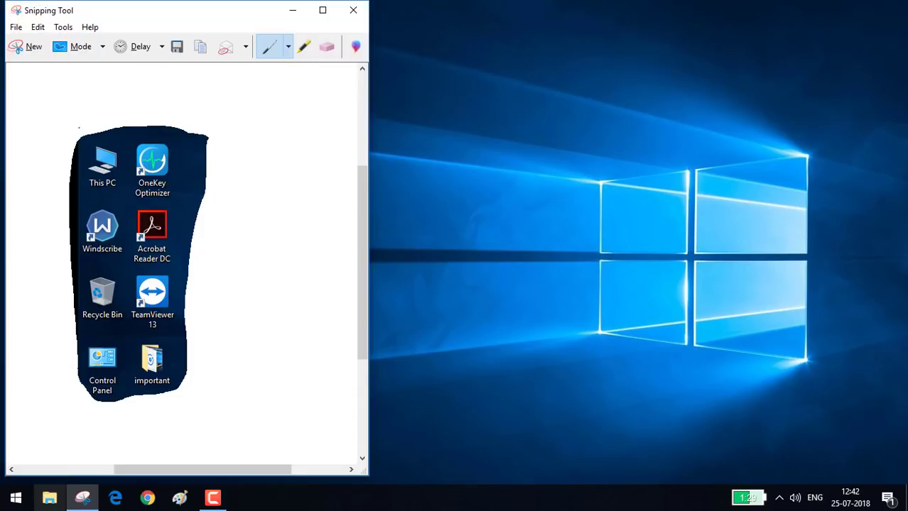
# Capture a new rectangular snip around the Windows logo on the desktop wallpaper.
pyautogui.click(30, 49)
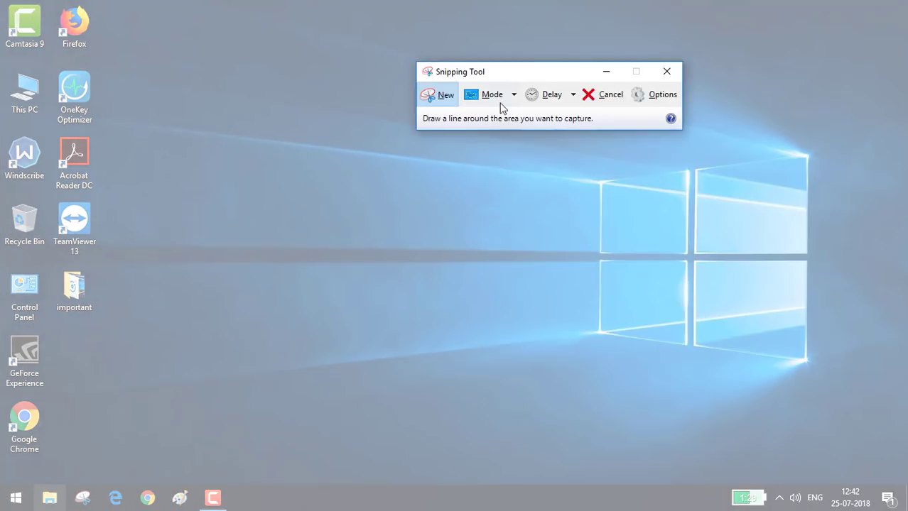
pyautogui.click(513, 95)
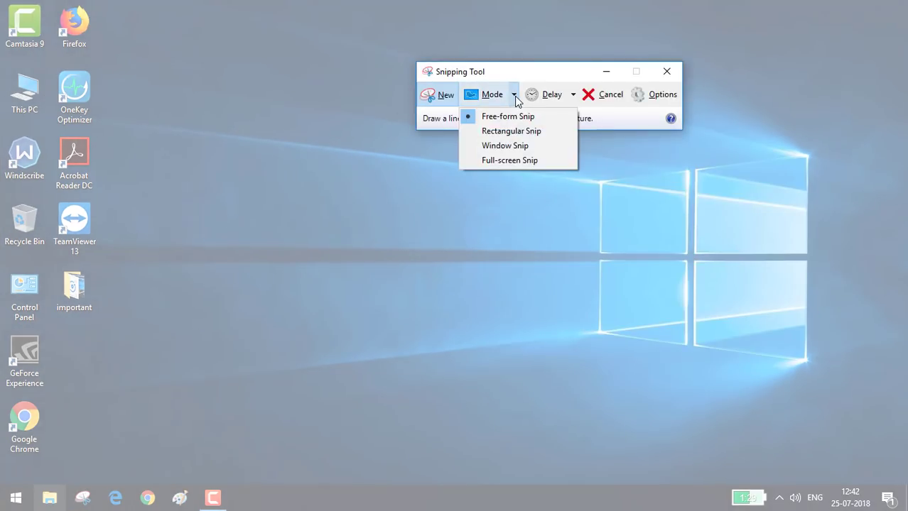
pyautogui.click(505, 132)
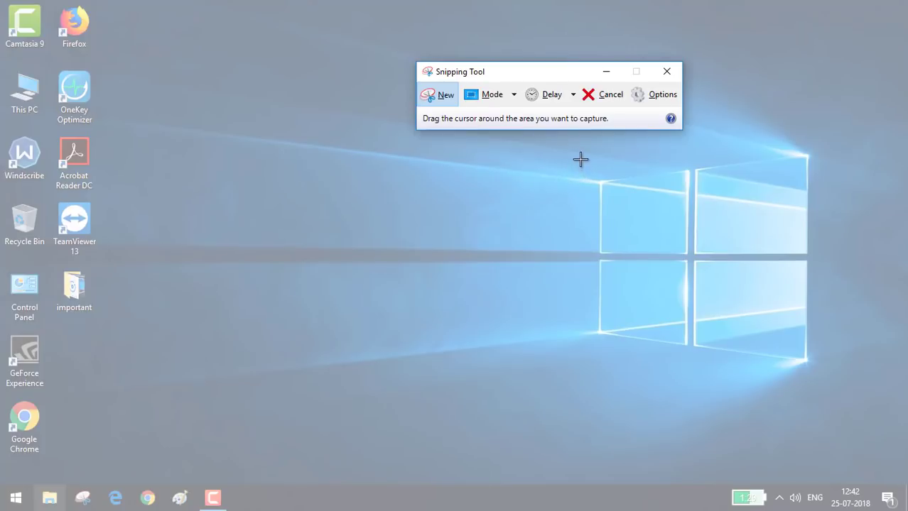
pyautogui.moveTo(581, 160); pyautogui.dragTo(823, 363)
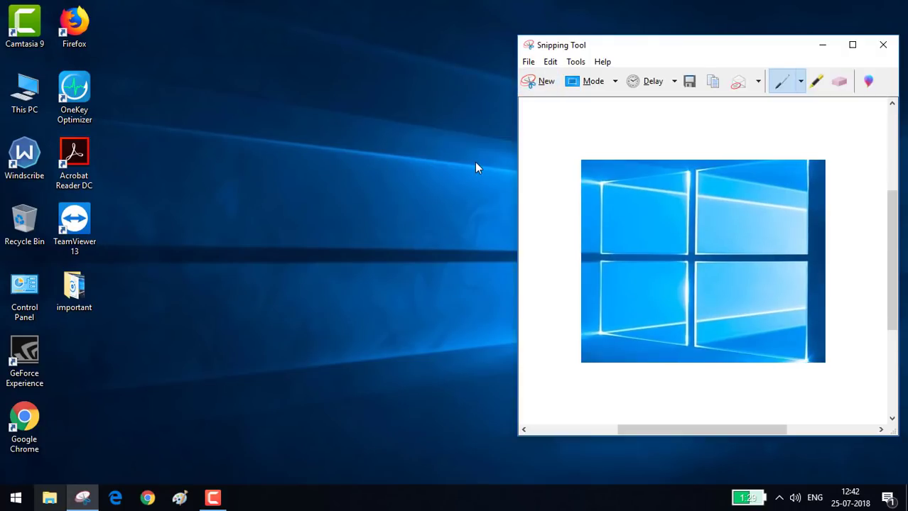
# Start a new snip in Full-screen Snip mode and look over the captured desktop.
pyautogui.hotkey('alt', 'F4')
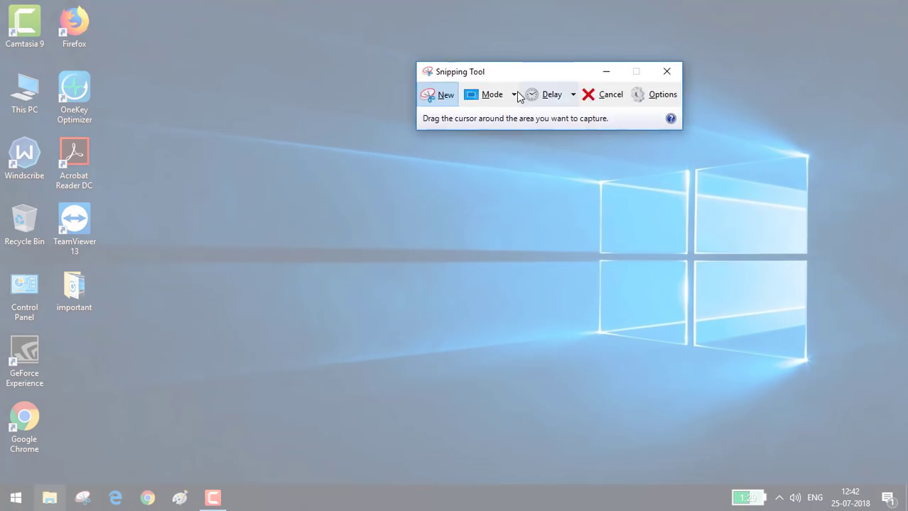
pyautogui.click(512, 94)
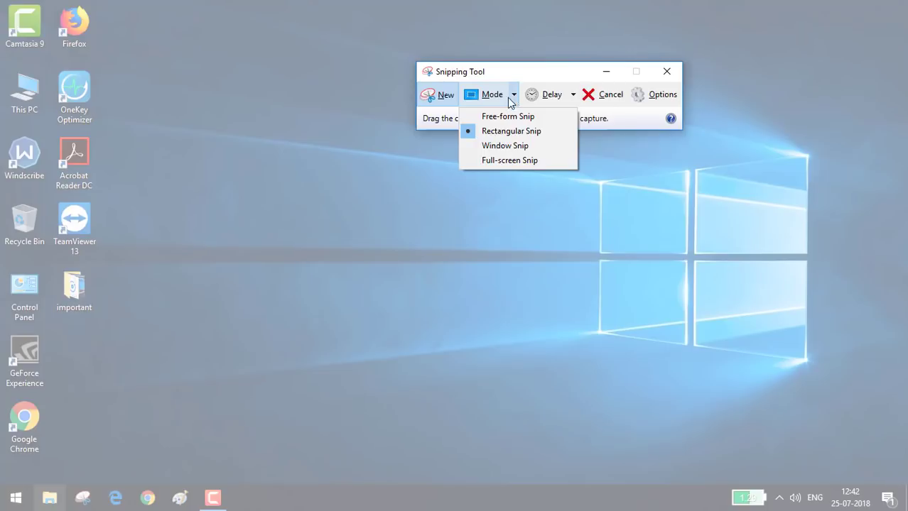
pyautogui.click(488, 161)
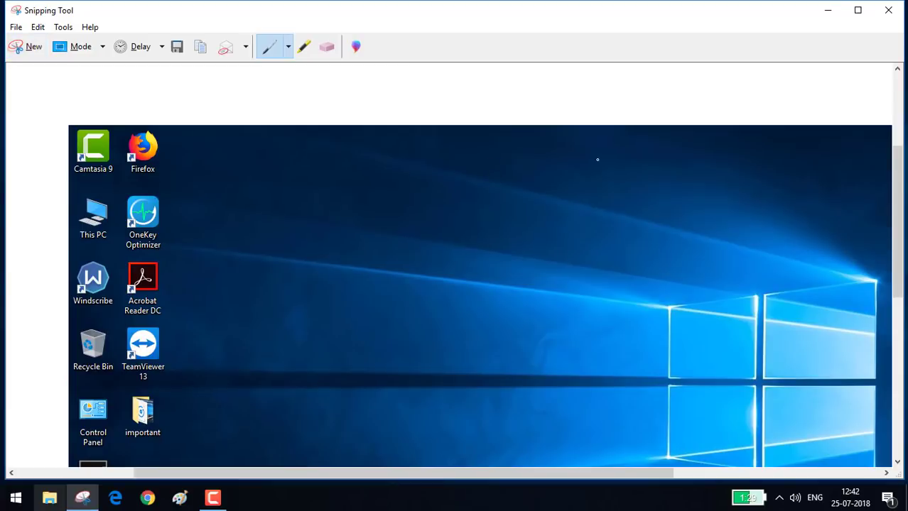
pyautogui.moveTo(899, 229); pyautogui.dragTo(899, 336)
pyautogui.scroll(-1, 485, 266)
pyautogui.scroll(5, 485, 265)
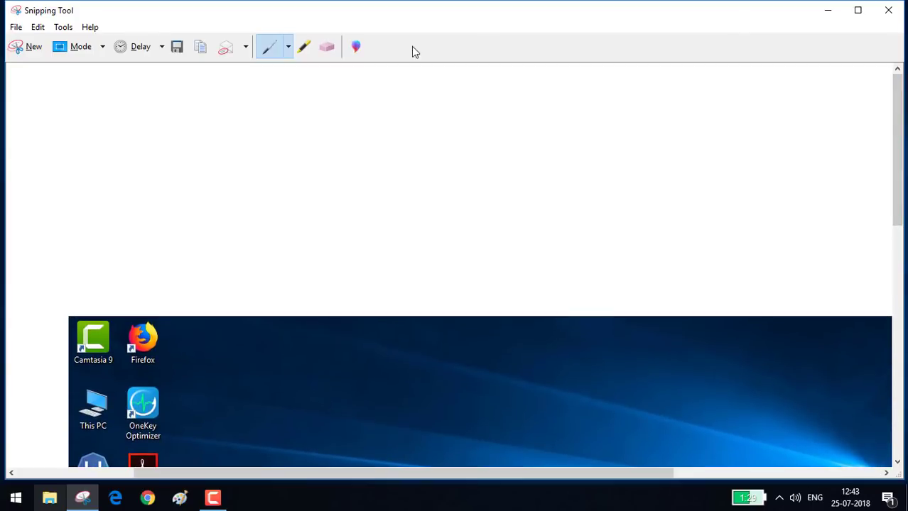
# Save the full-screen snip to the Desktop as hjhjhjhj in Portable Network Graphic (PNG) format.
pyautogui.click(15, 27)
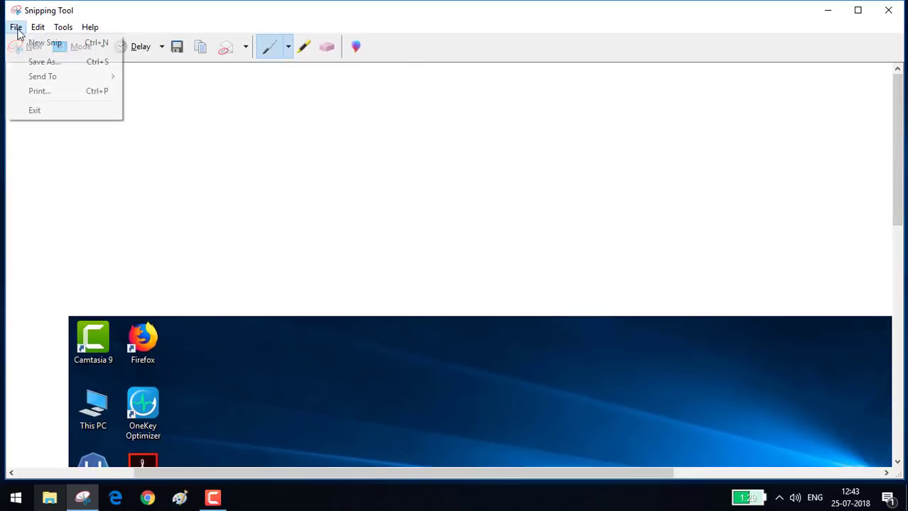
pyautogui.click(55, 65)
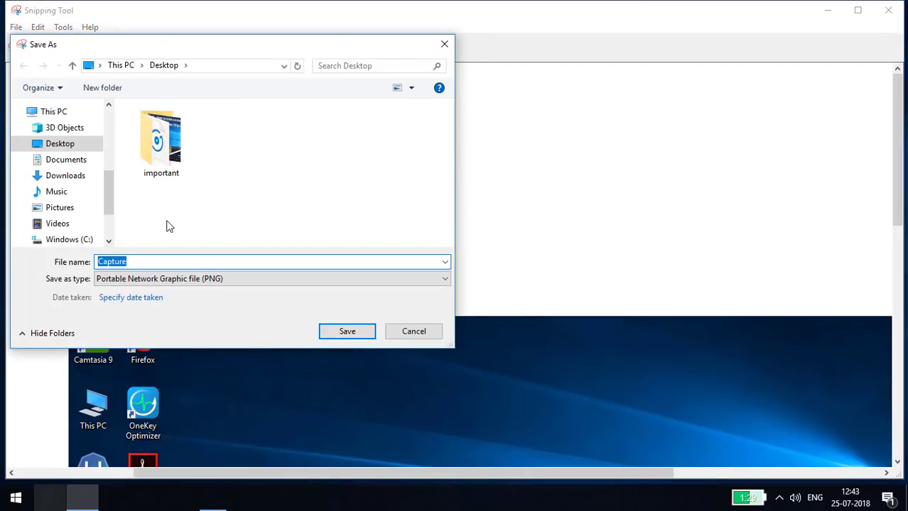
pyautogui.click(137, 260)
pyautogui.doubleClick(137, 259)
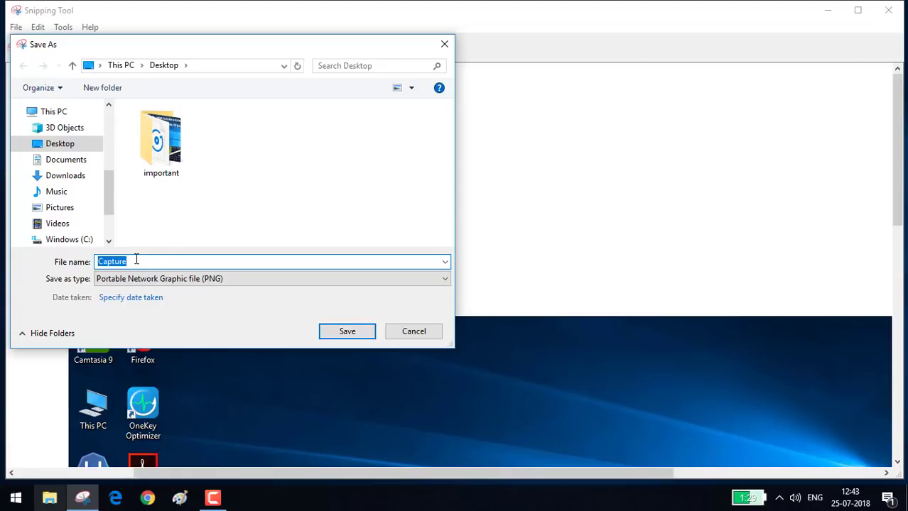
pyautogui.write('hjhjhjhj')
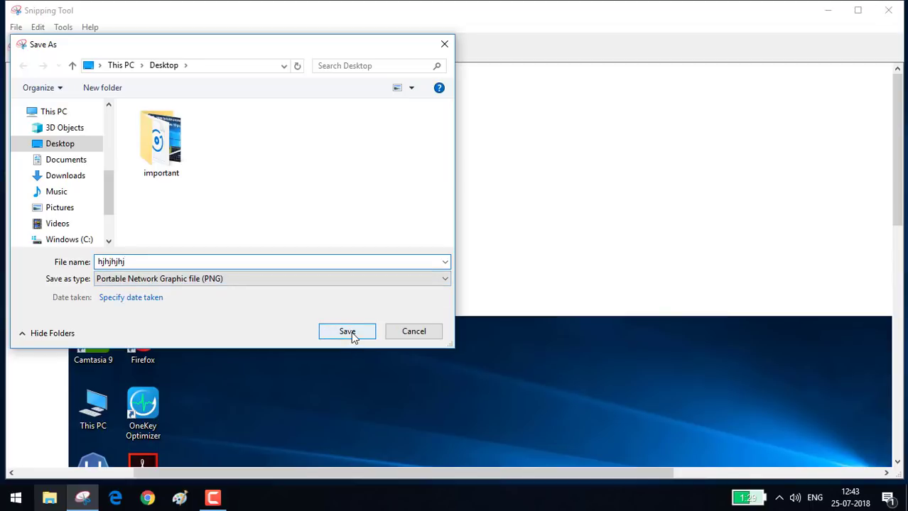
pyautogui.click(412, 281)
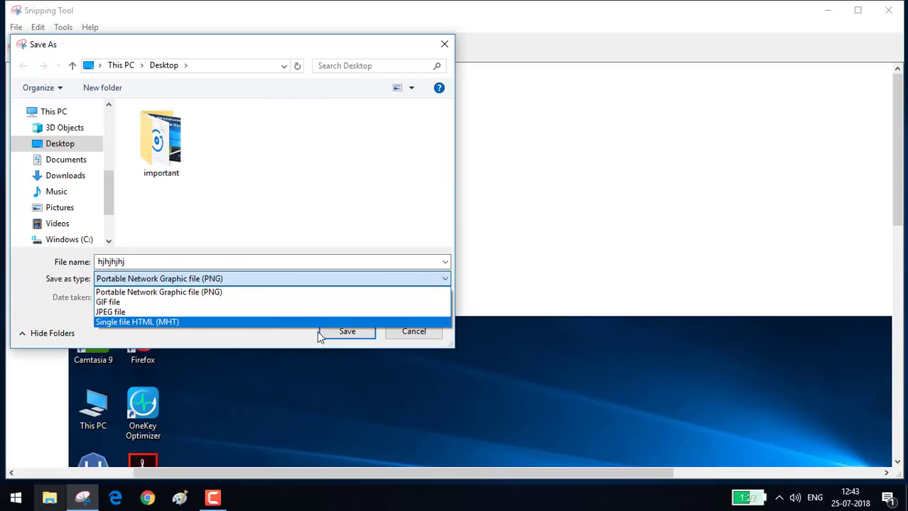
pyautogui.click(339, 338)
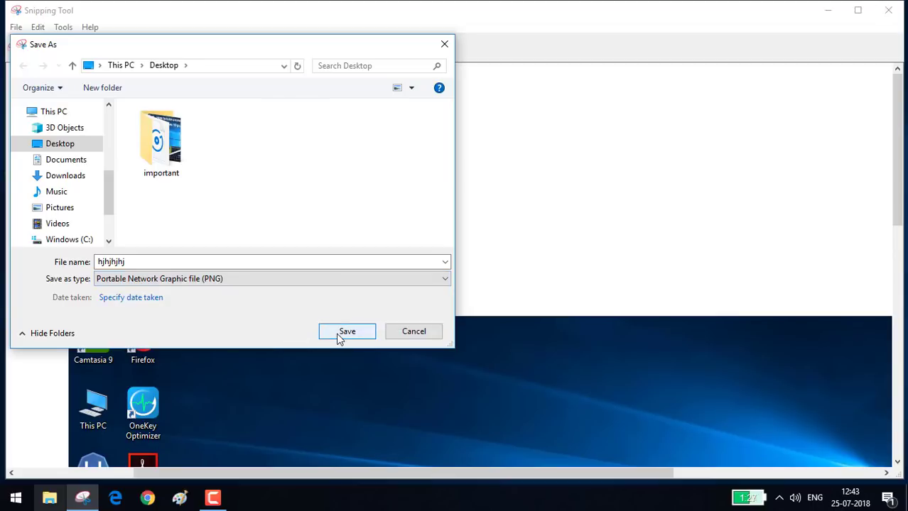
pyautogui.click(347, 331)
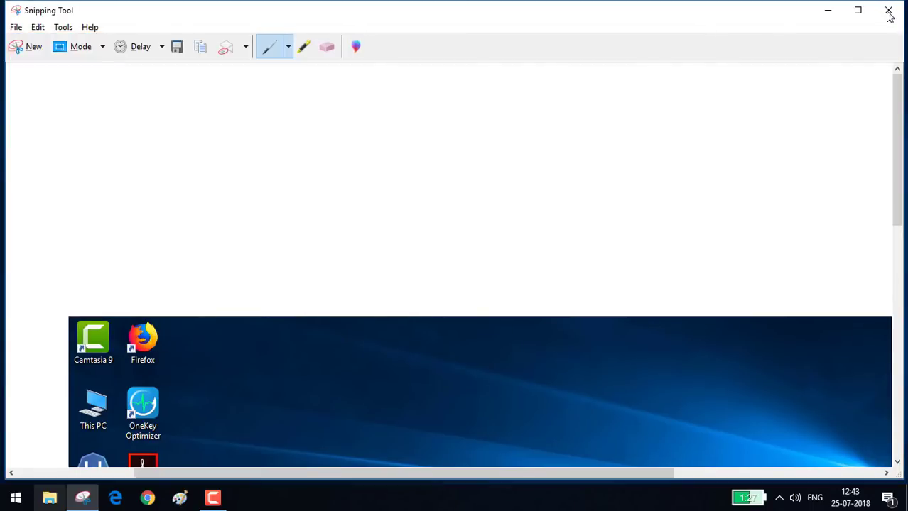
# Close Snipping Tool, view the saved hjhjhjhj image from the desktop in Photos, and close the viewer.
pyautogui.click(890, 12)
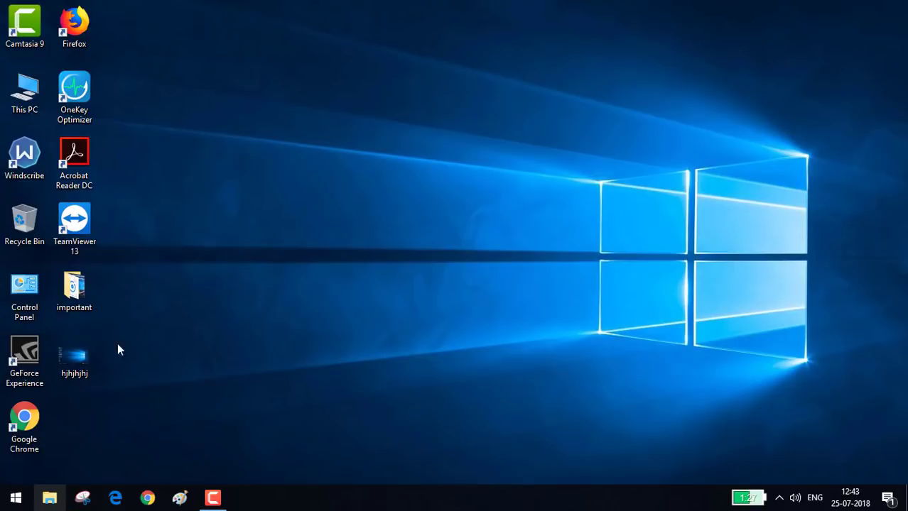
pyautogui.doubleClick(66, 356)
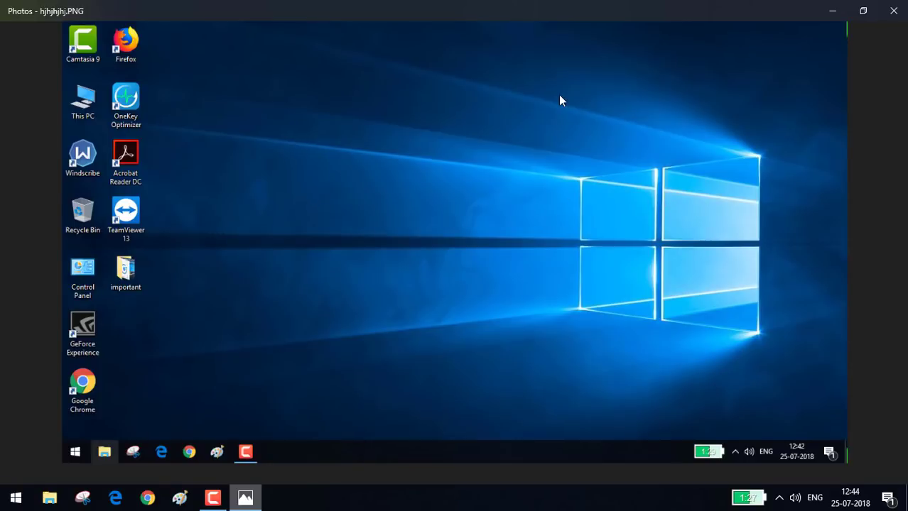
pyautogui.click(893, 11)
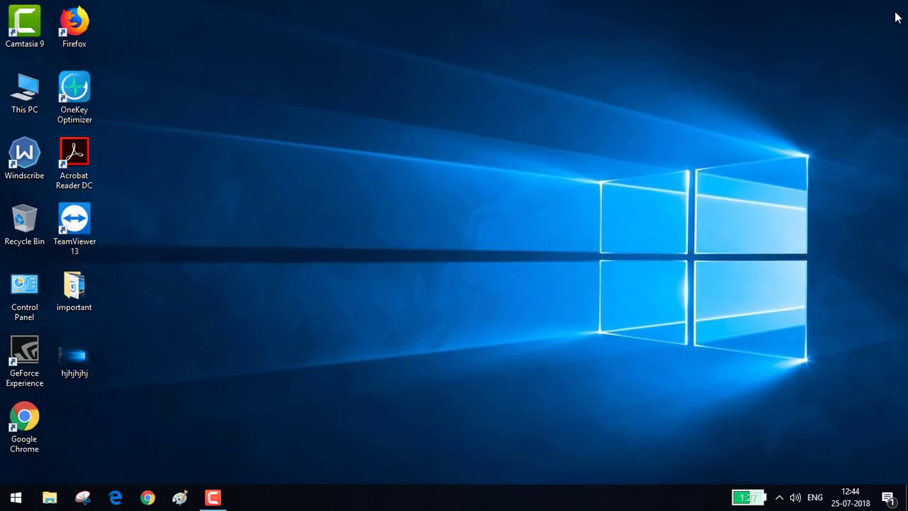
pyautogui.rightClick(305, 134)
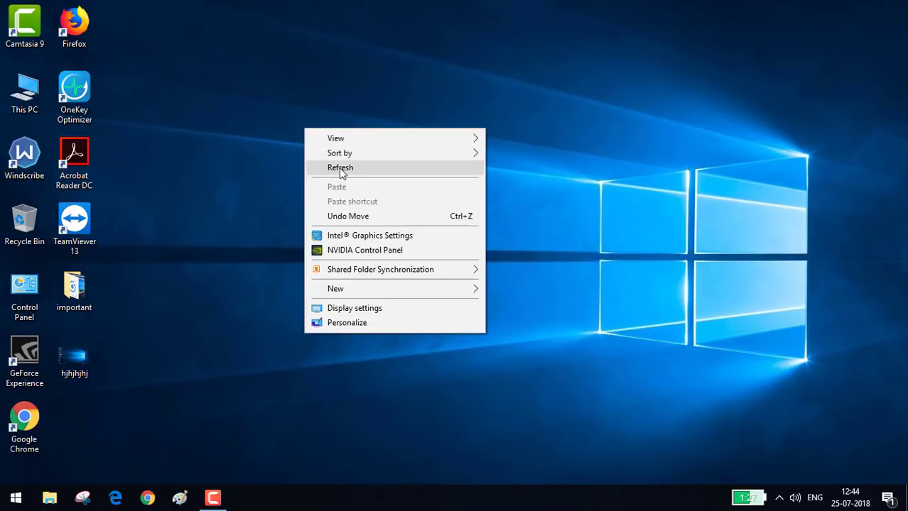
pyautogui.click(338, 167)
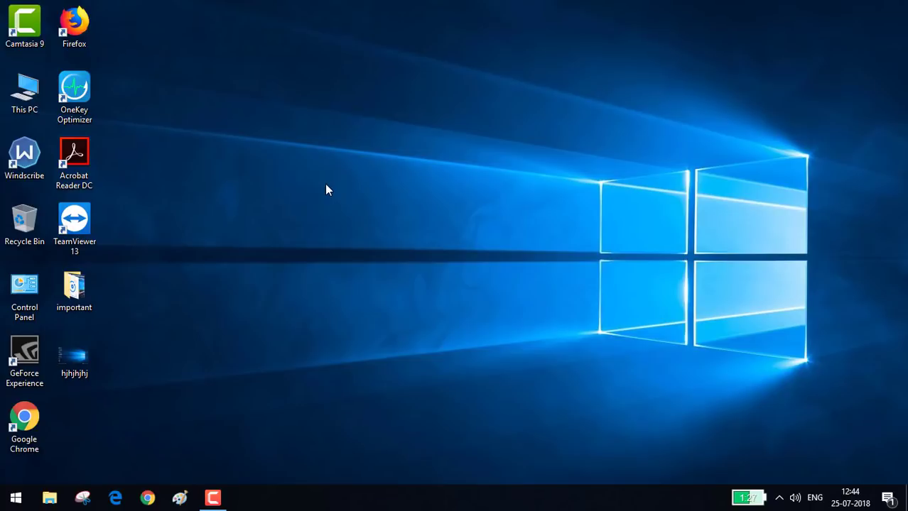
pyautogui.rightClick(326, 190)
pyautogui.click(356, 223)
# Pin Snipping Tool from the Windows Accessories folder to Start.
pyautogui.click(14, 499)
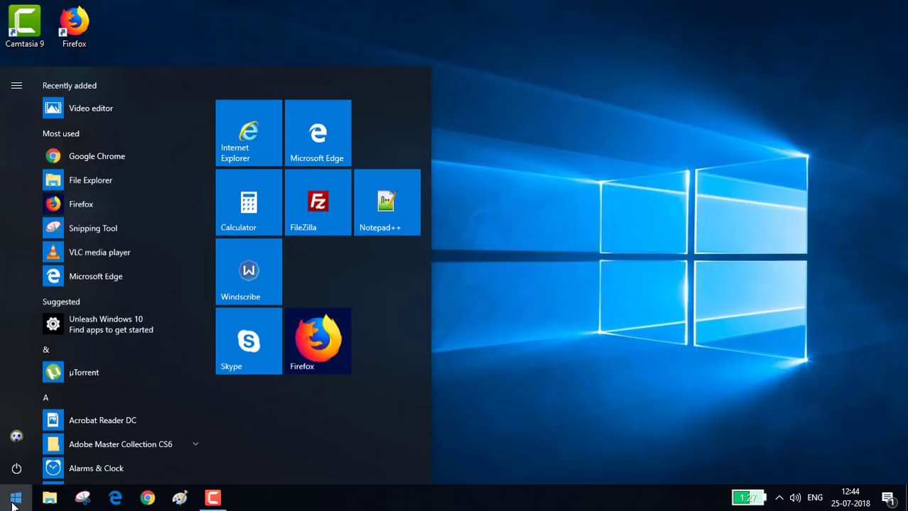
pyautogui.scroll(-8, 202, 202)
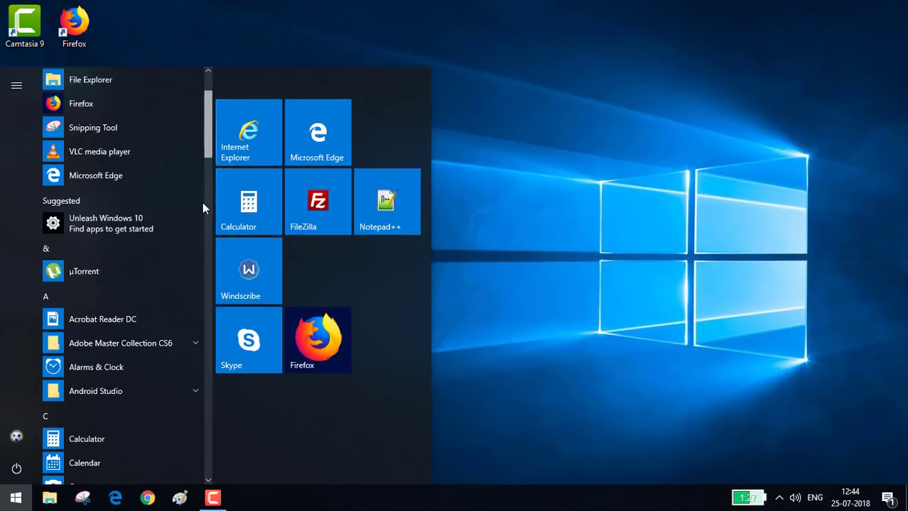
pyautogui.scroll(-15, 203, 369)
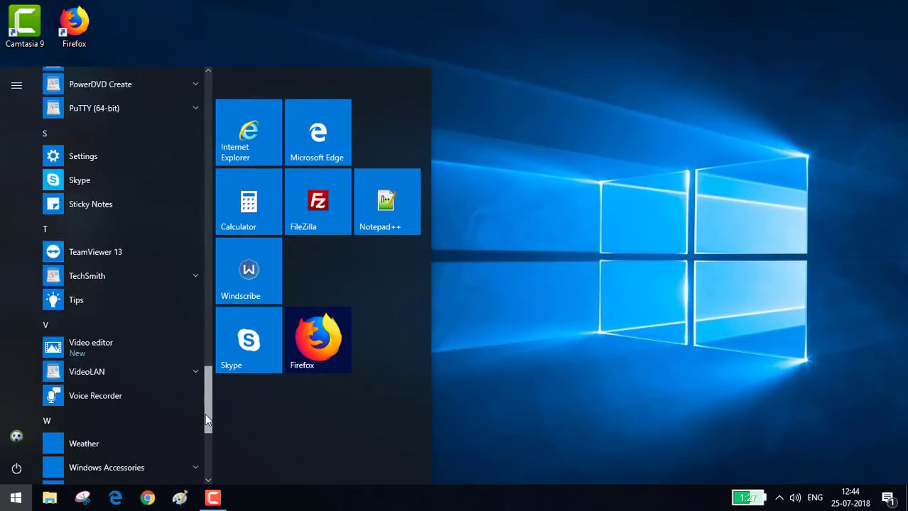
pyautogui.scroll(-1, 206, 431)
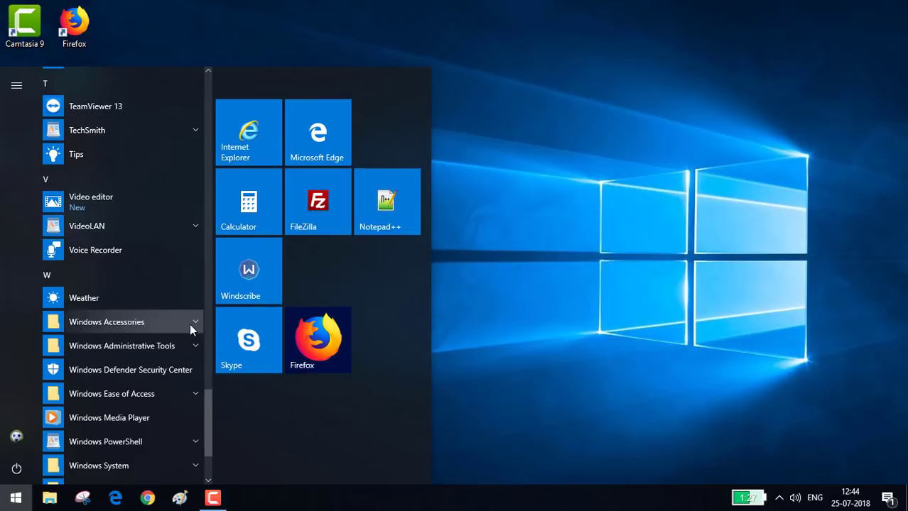
pyautogui.click(190, 324)
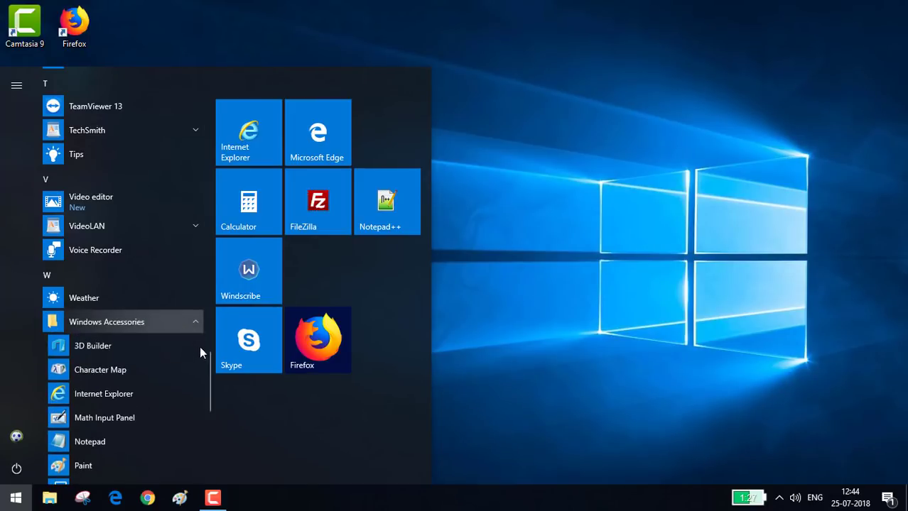
pyautogui.moveTo(209, 359); pyautogui.dragTo(209, 386)
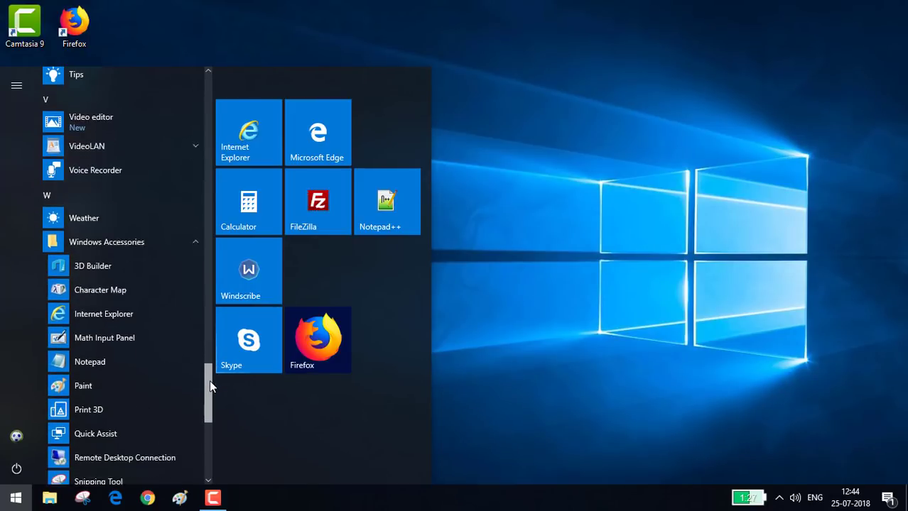
pyautogui.scroll(-3, 210, 387)
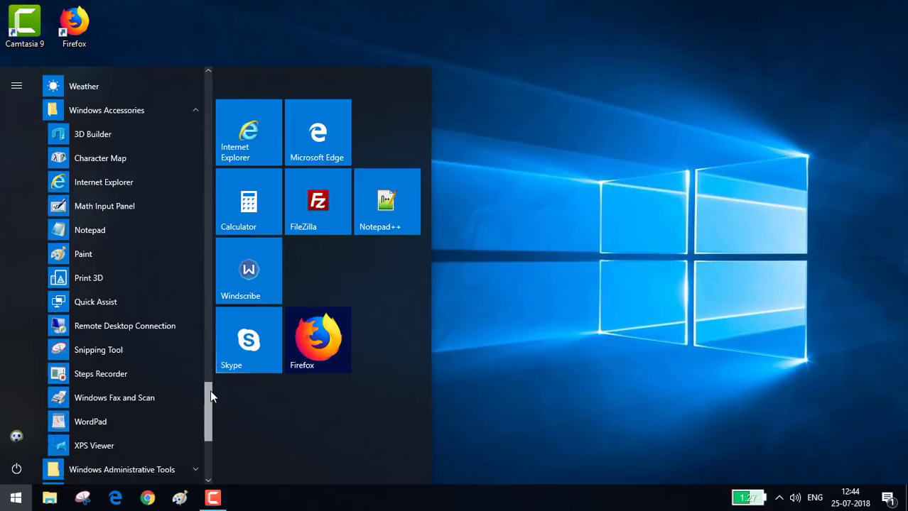
pyautogui.rightClick(101, 318)
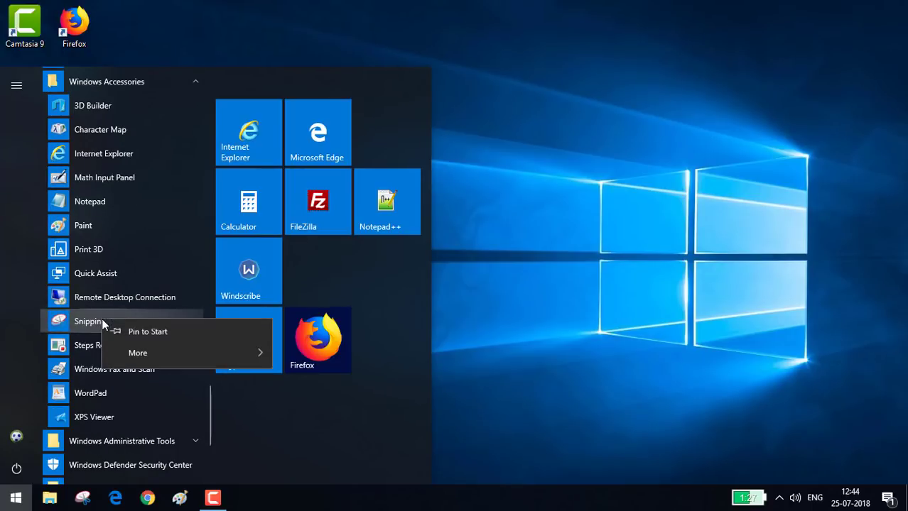
pyautogui.click(136, 333)
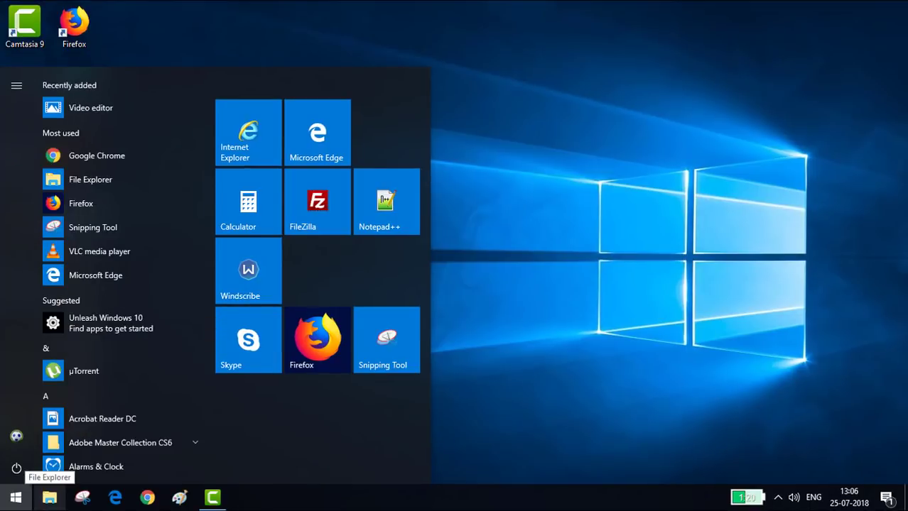